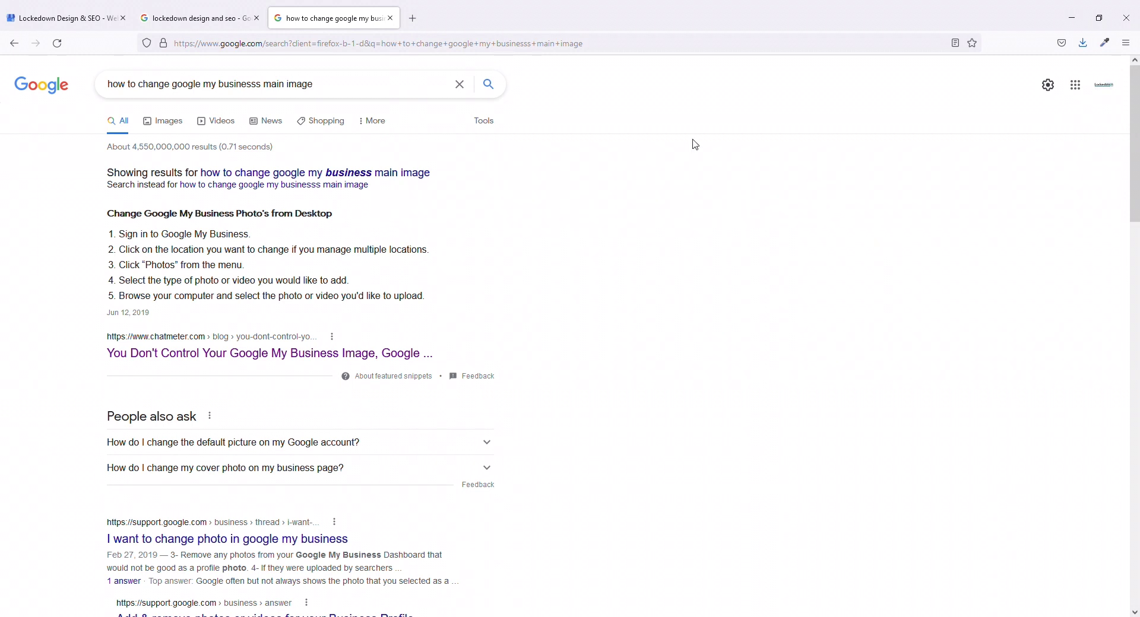
# Examine the main image in the Lockedown Design & SEO search listing and the results on changing a Google My Business main image.
pyautogui.click(221, 18)
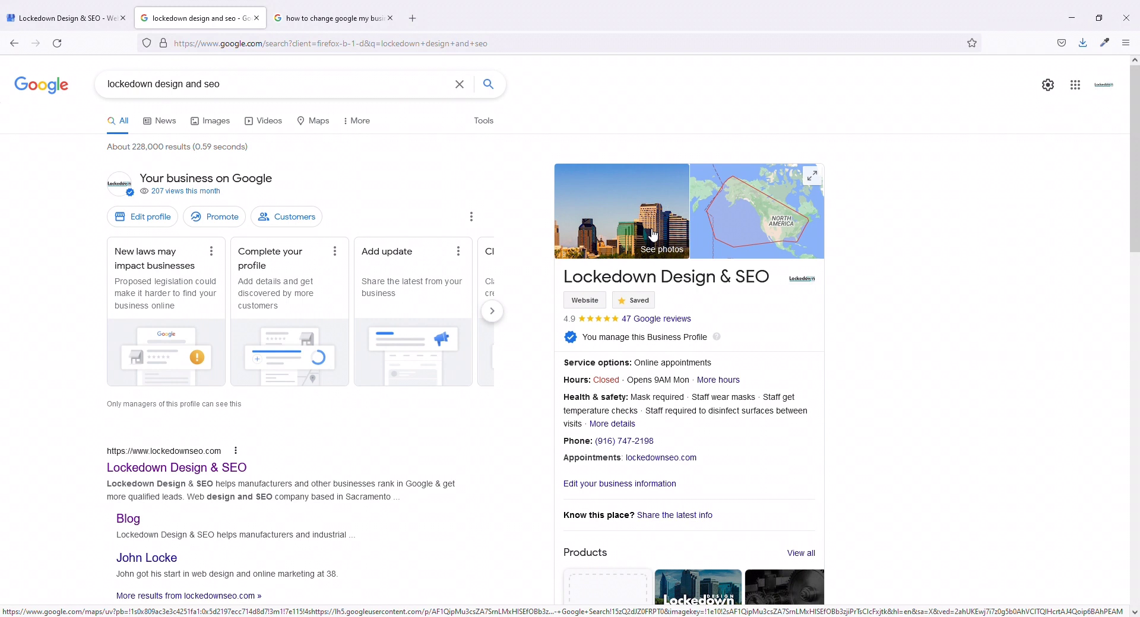
pyautogui.click(354, 17)
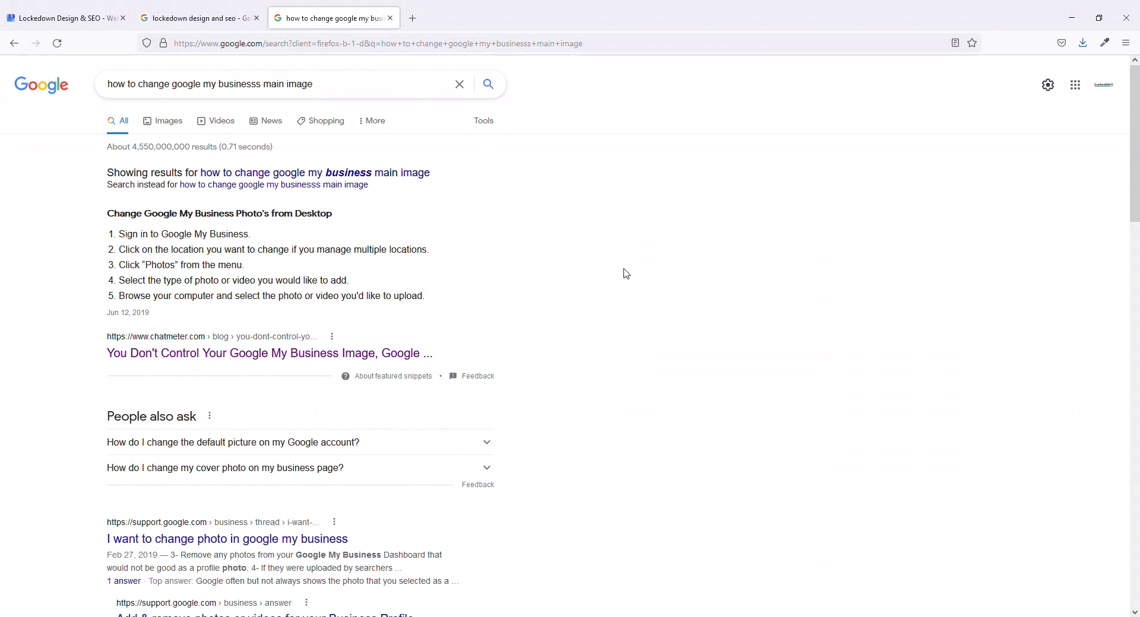
pyautogui.scroll(-1, 624, 272)
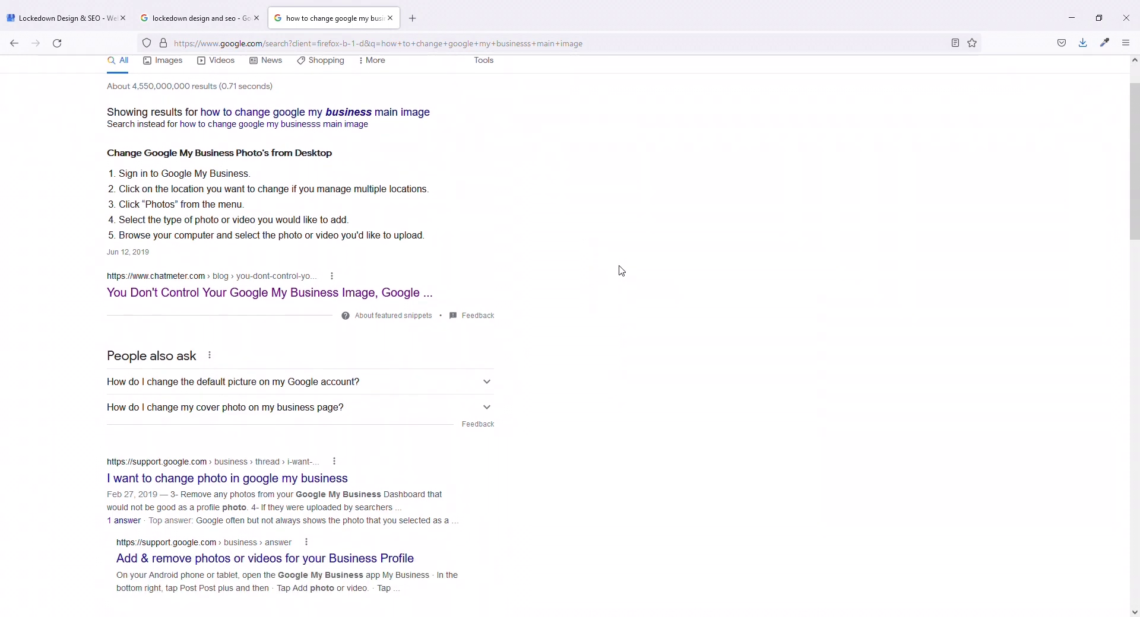
pyautogui.scroll(-4, 621, 270)
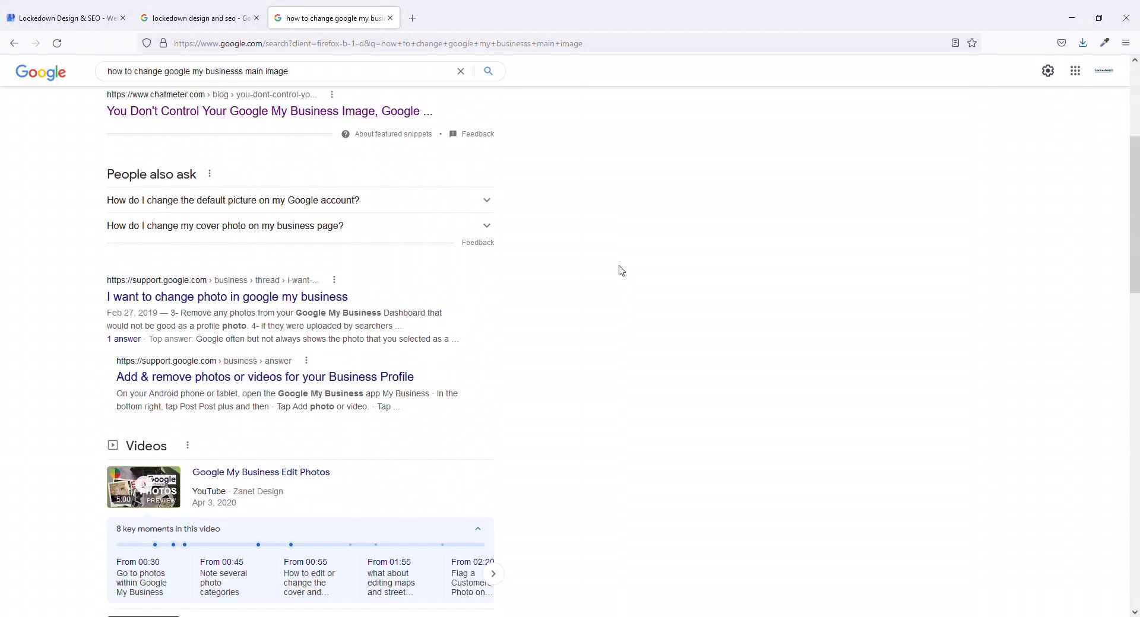
pyautogui.scroll(-1, 622, 270)
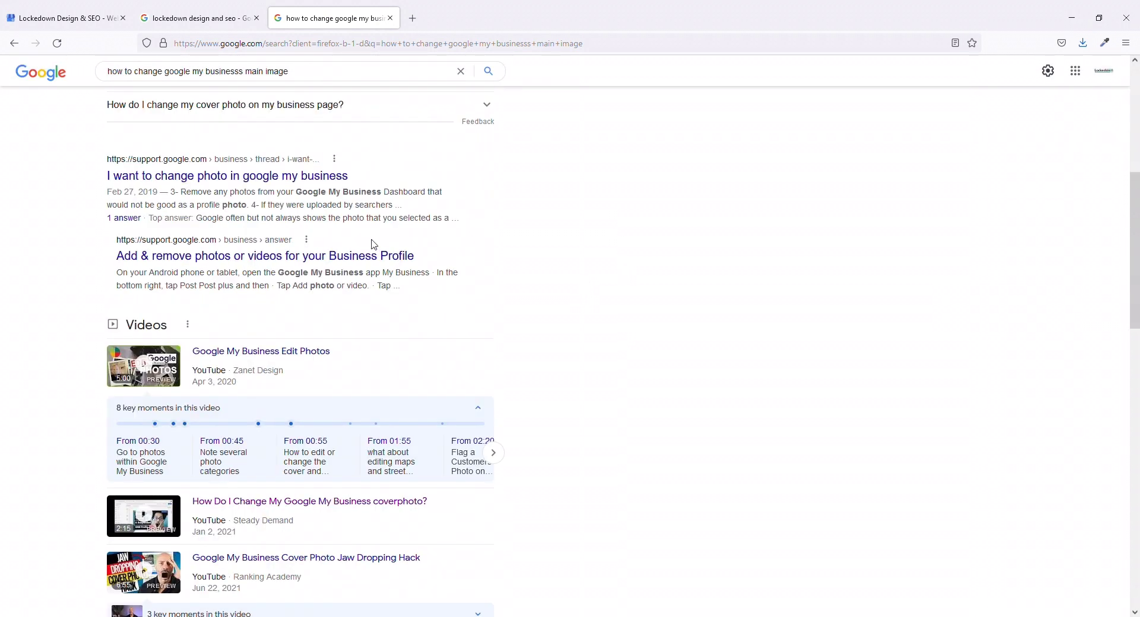
# Open the "I want to change photo in google my business" help thread and read its recommended answer.
pyautogui.click(329, 176)
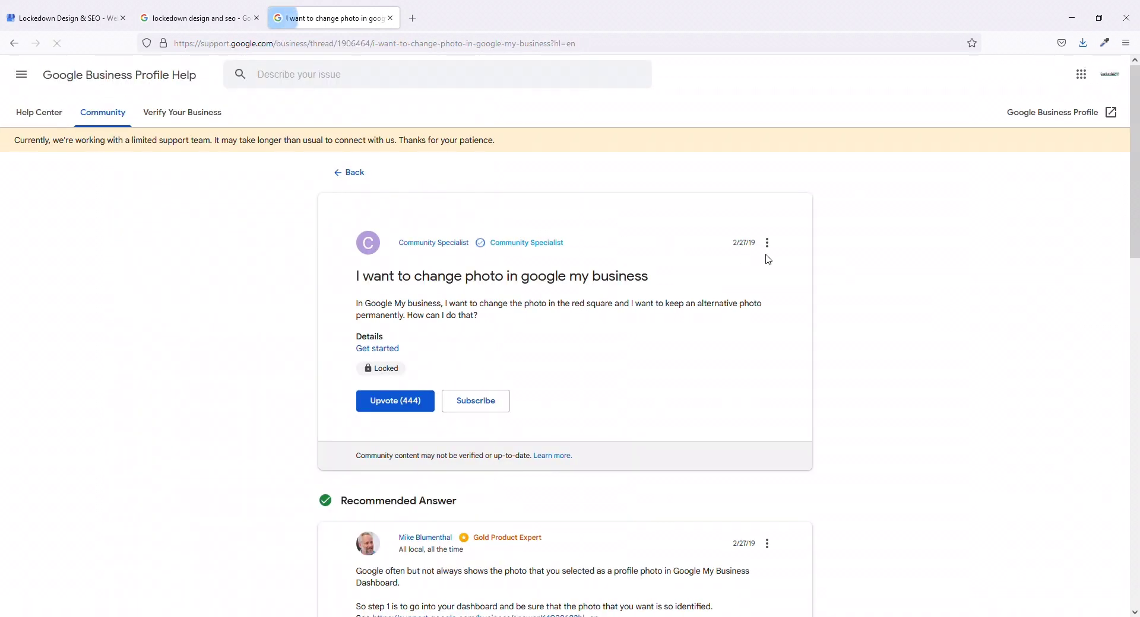
pyautogui.scroll(-1, 832, 267)
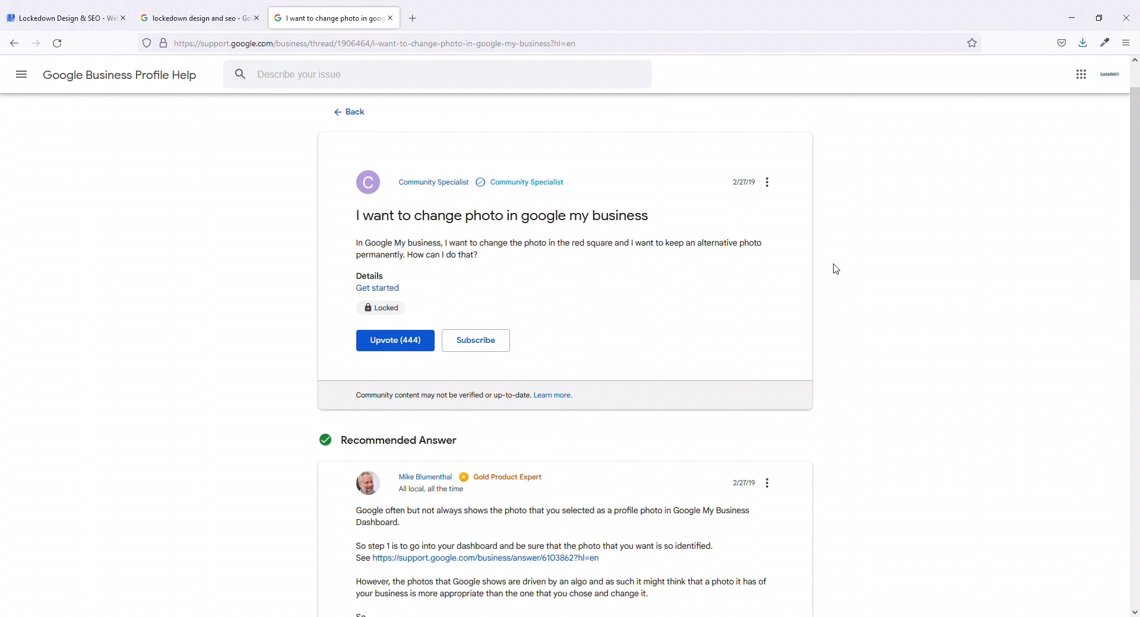
pyautogui.scroll(-5, 833, 268)
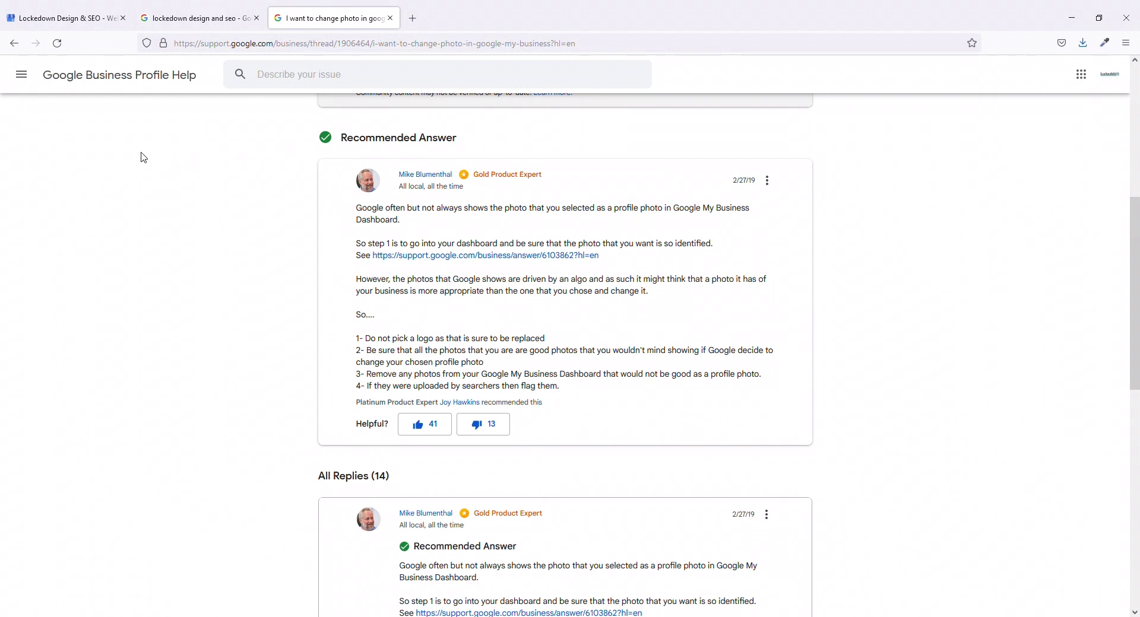
# Review the main image in the business's search listing and its cover, logo and other photos in Google My Business.
pyautogui.click(209, 18)
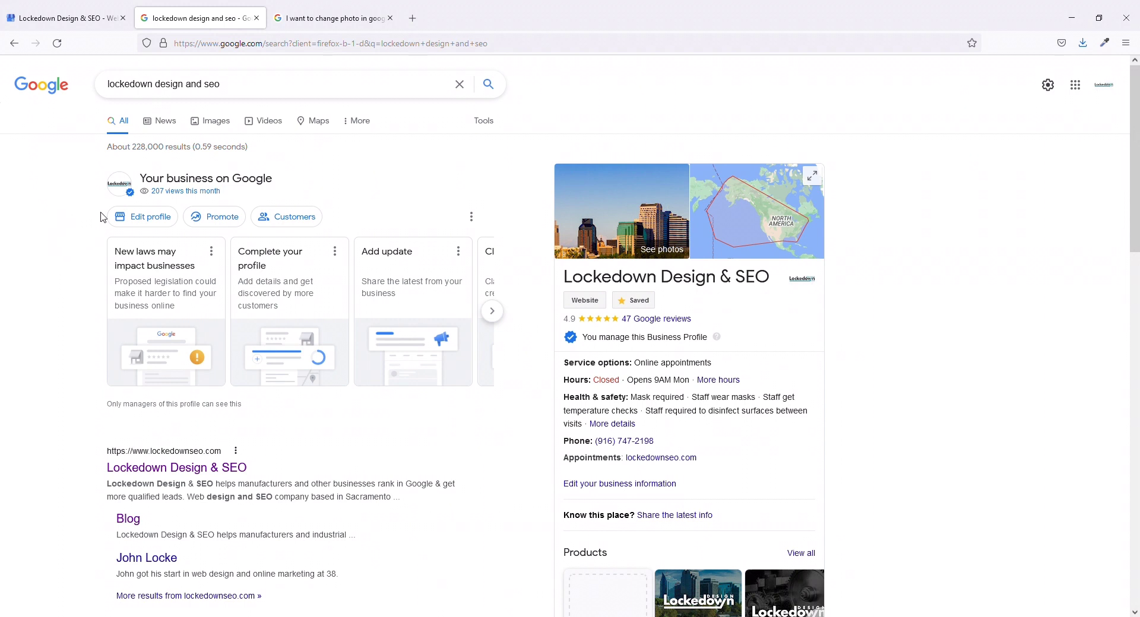
pyautogui.click(65, 18)
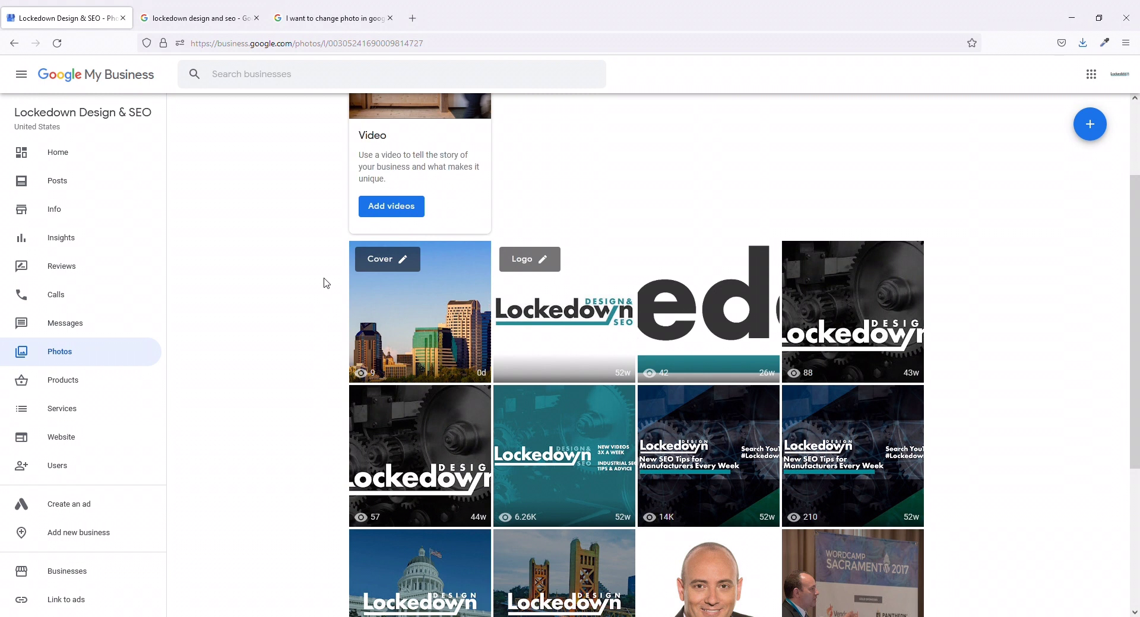
pyautogui.scroll(-1, 326, 283)
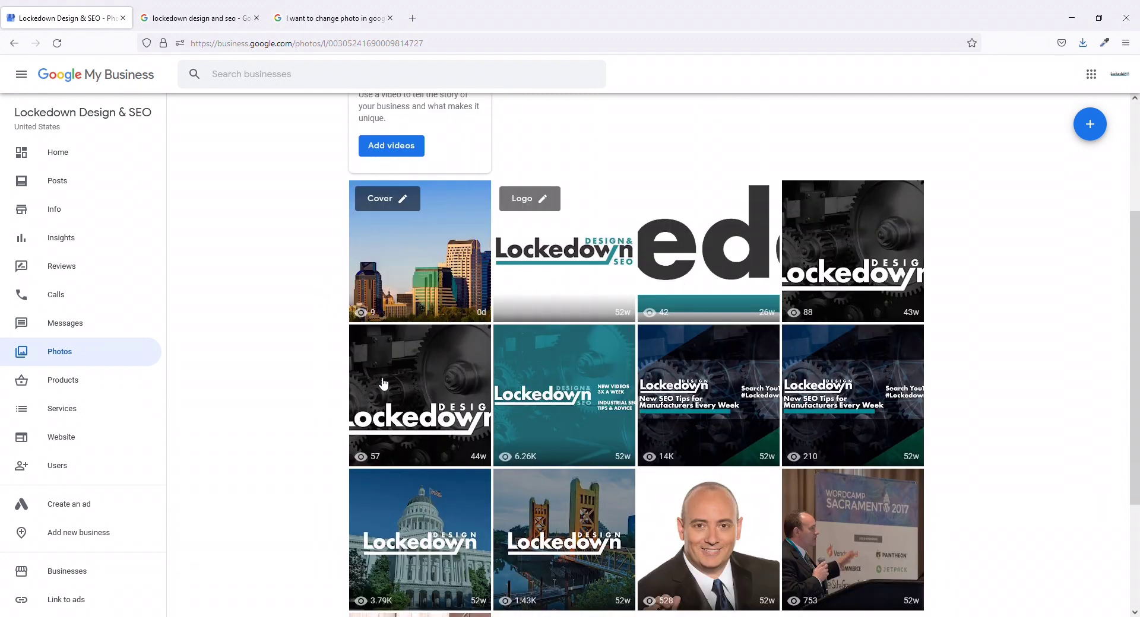
pyautogui.scroll(-1, 286, 363)
pyautogui.scroll(3, 286, 364)
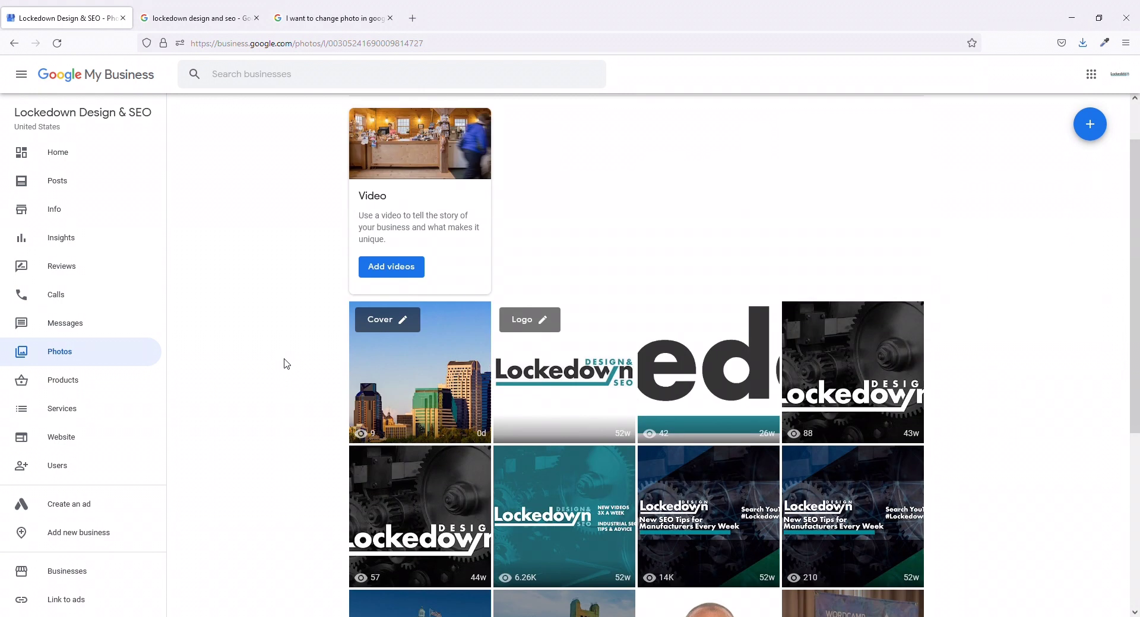
pyautogui.scroll(-1, 285, 363)
pyautogui.scroll(1, 285, 364)
# Open the business's website editor, dismiss the welcome message and find the header photo in the site preview.
pyautogui.click(78, 444)
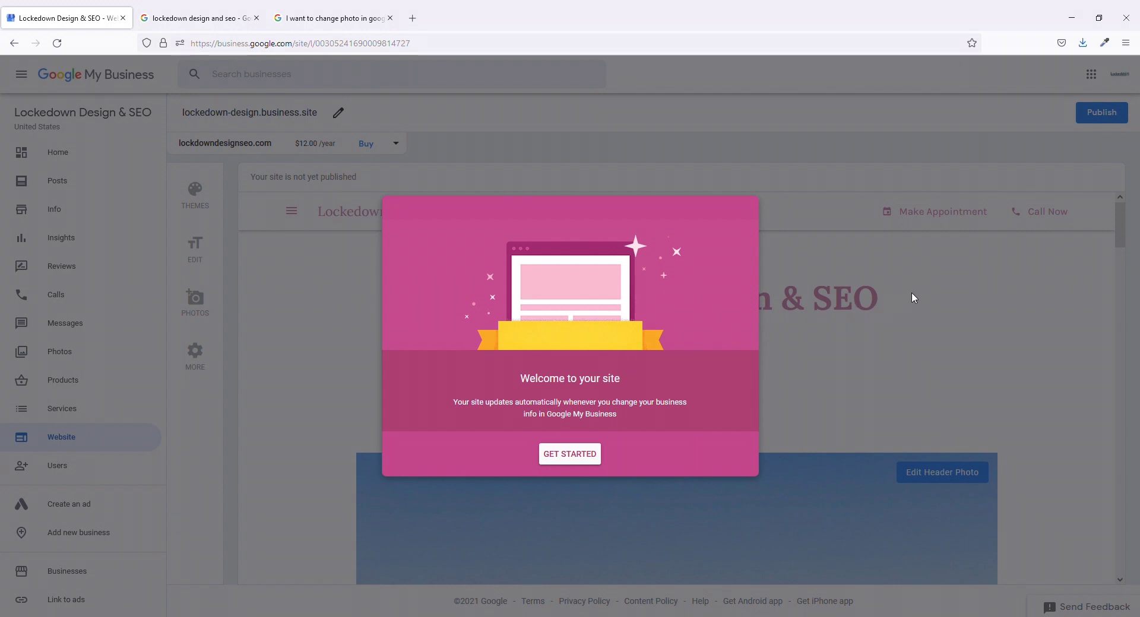
pyautogui.click(972, 302)
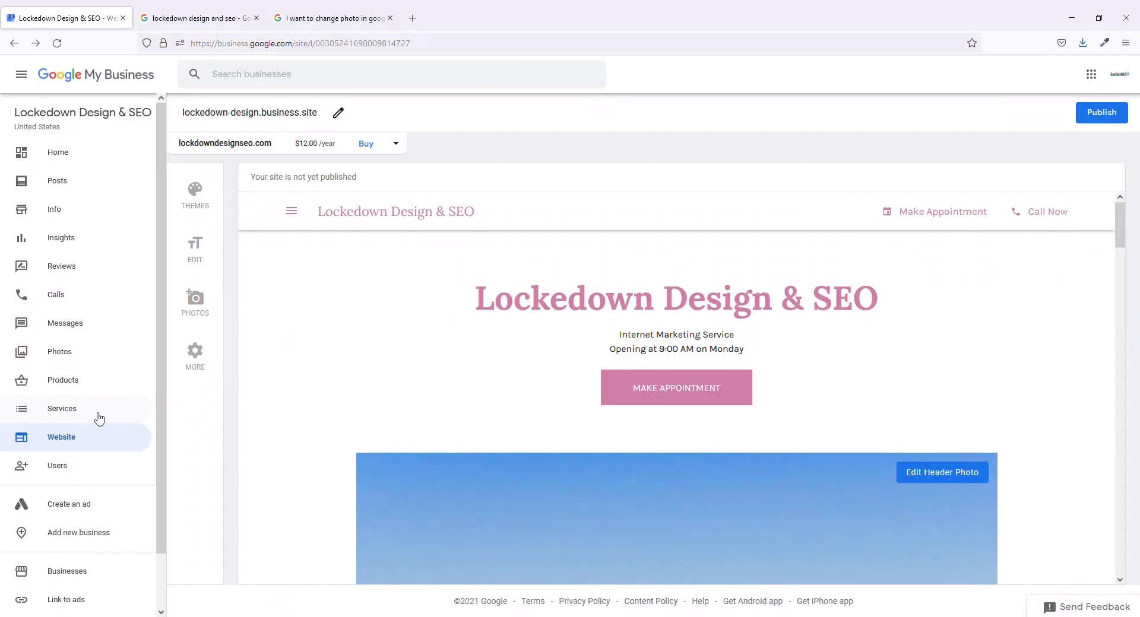
pyautogui.scroll(-2, 449, 332)
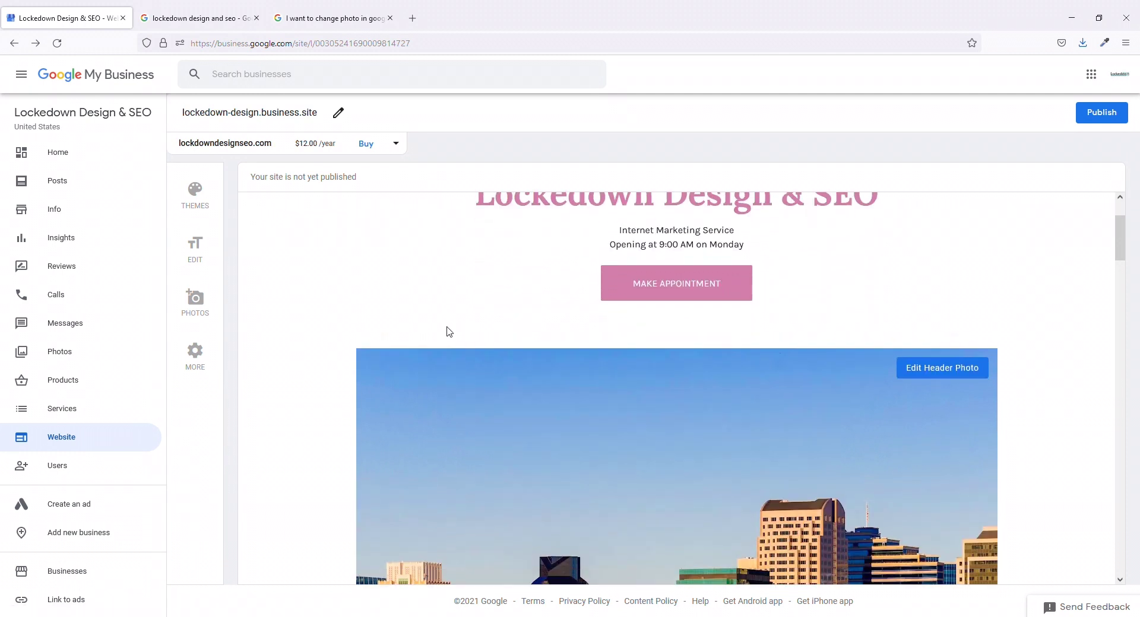
pyautogui.scroll(-1, 987, 321)
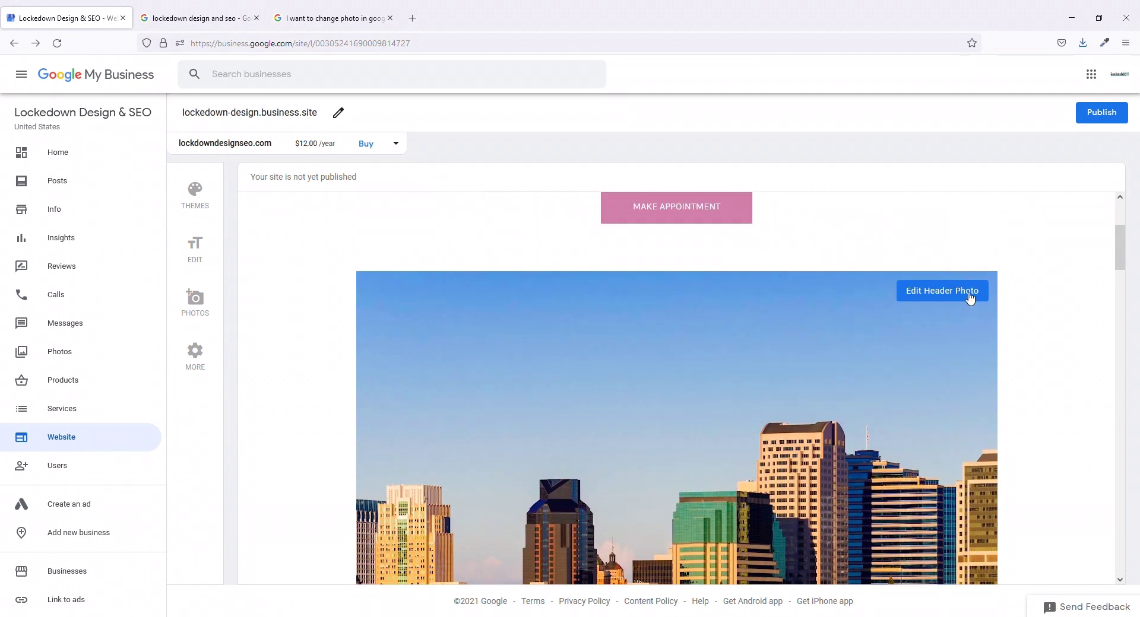
# Replace the website's header photo with the teal Lockedown Design & SEO gears banner and close the cover photo upload dialog.
pyautogui.click(970, 298)
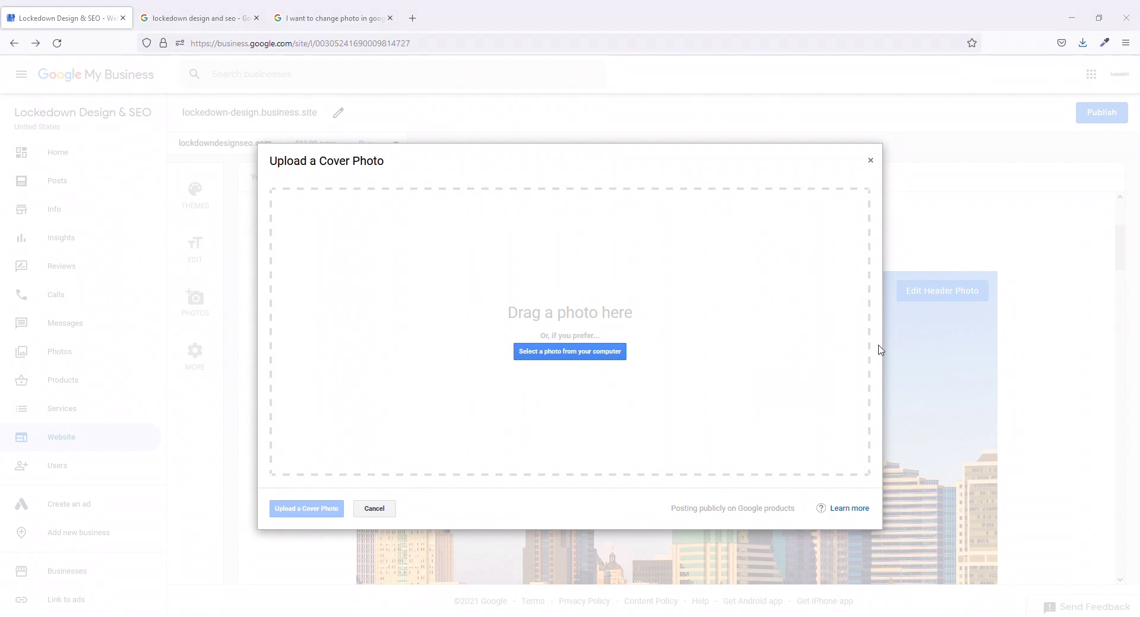
pyautogui.moveTo(880, 351); pyautogui.dragTo(776, 420)
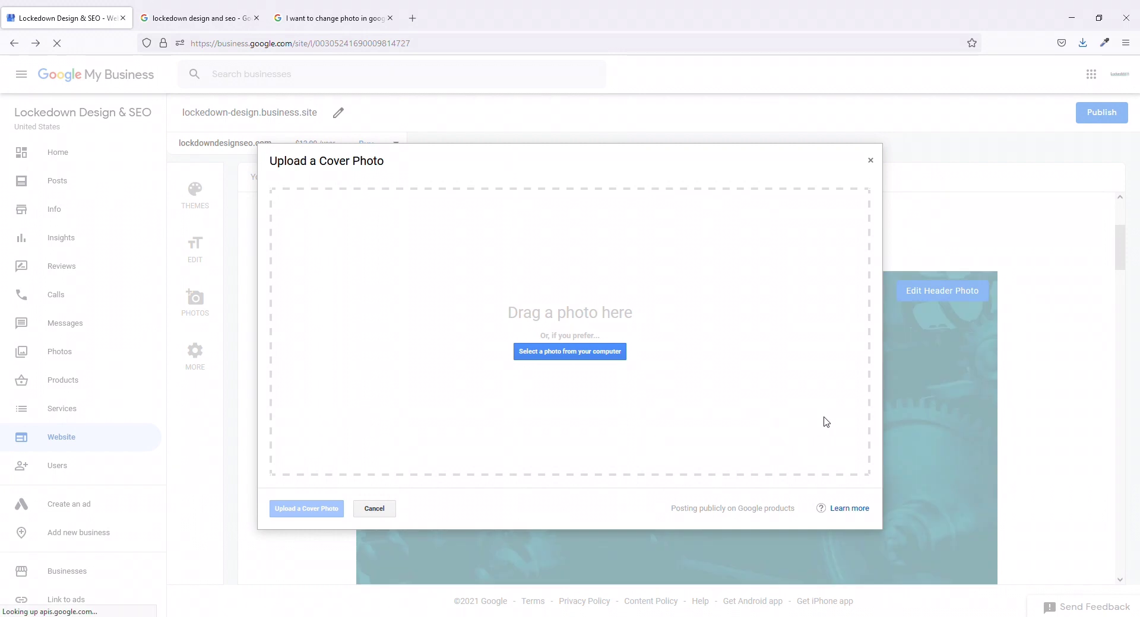
pyautogui.click(871, 160)
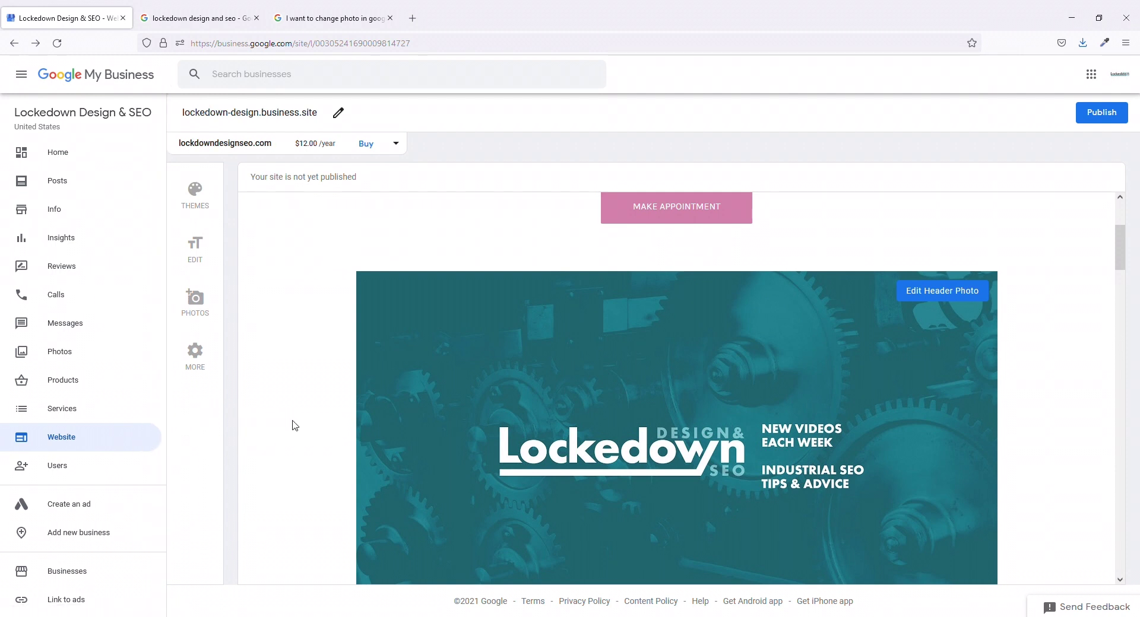
# Look through the website preview, from the header photo and updates down to the photo gallery.
pyautogui.scroll(3, 292, 426)
pyautogui.scroll(-10, 293, 426)
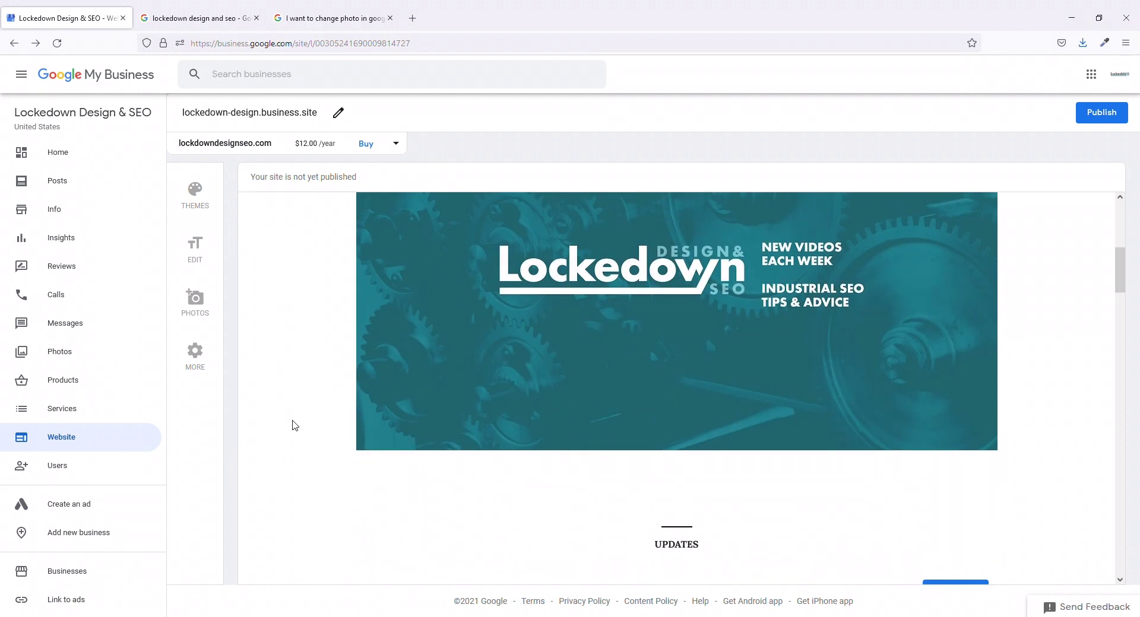
pyautogui.scroll(-10, 292, 426)
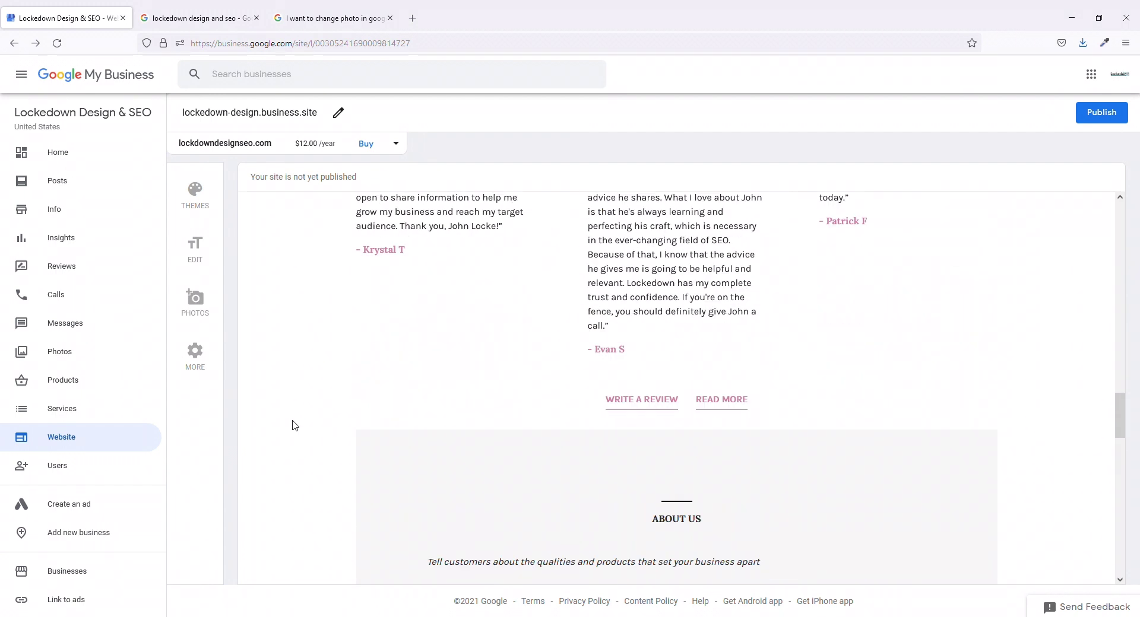
pyautogui.scroll(-8, 292, 426)
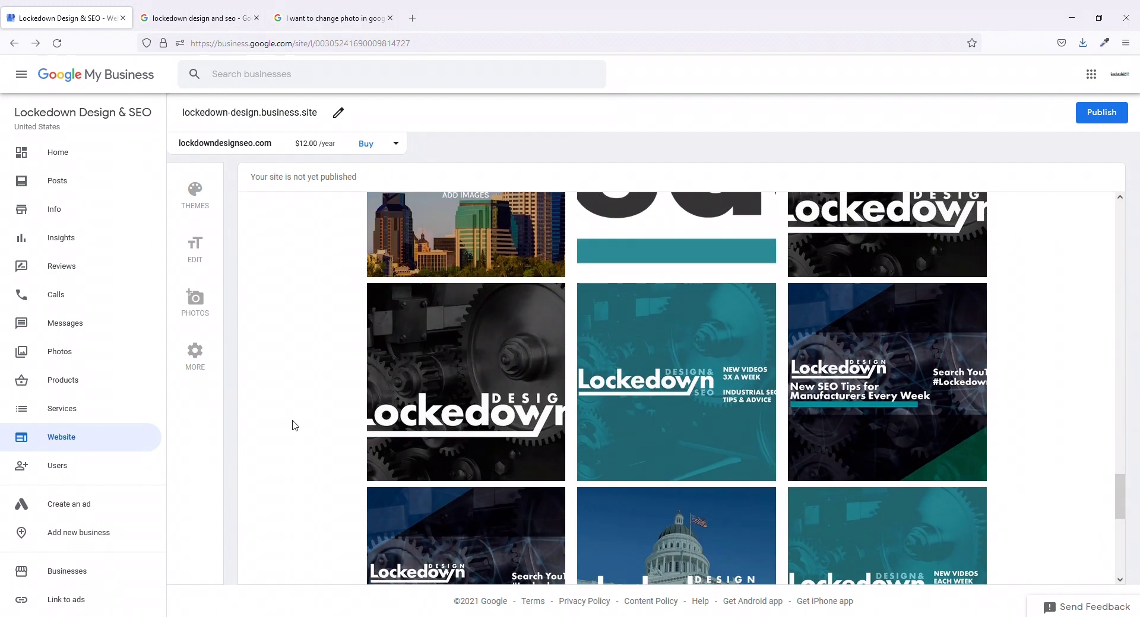
pyautogui.scroll(3, 292, 425)
pyautogui.scroll(10, 292, 426)
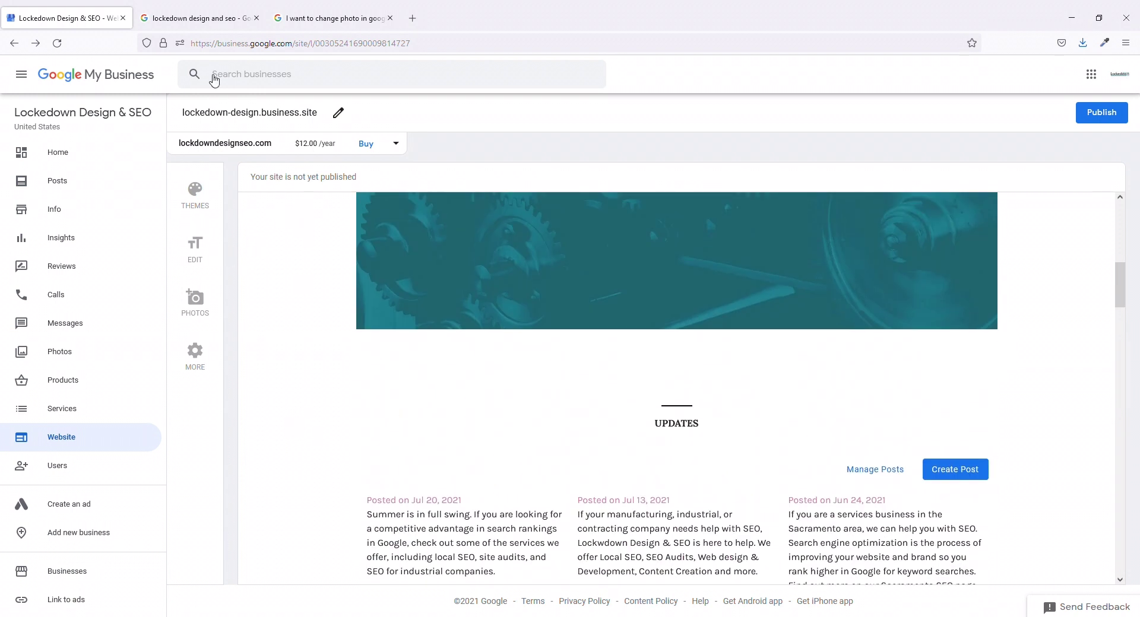
# Reload the Lockedown Design & SEO search results and compare the listing's main image with the website's header photo.
pyautogui.click(204, 18)
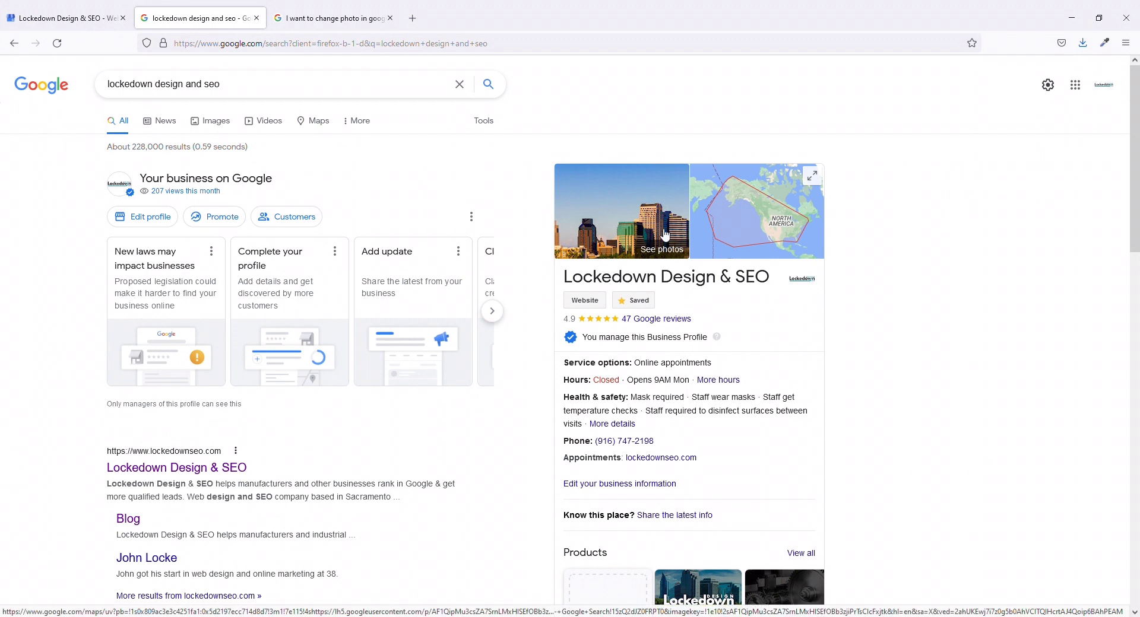
pyautogui.click(57, 43)
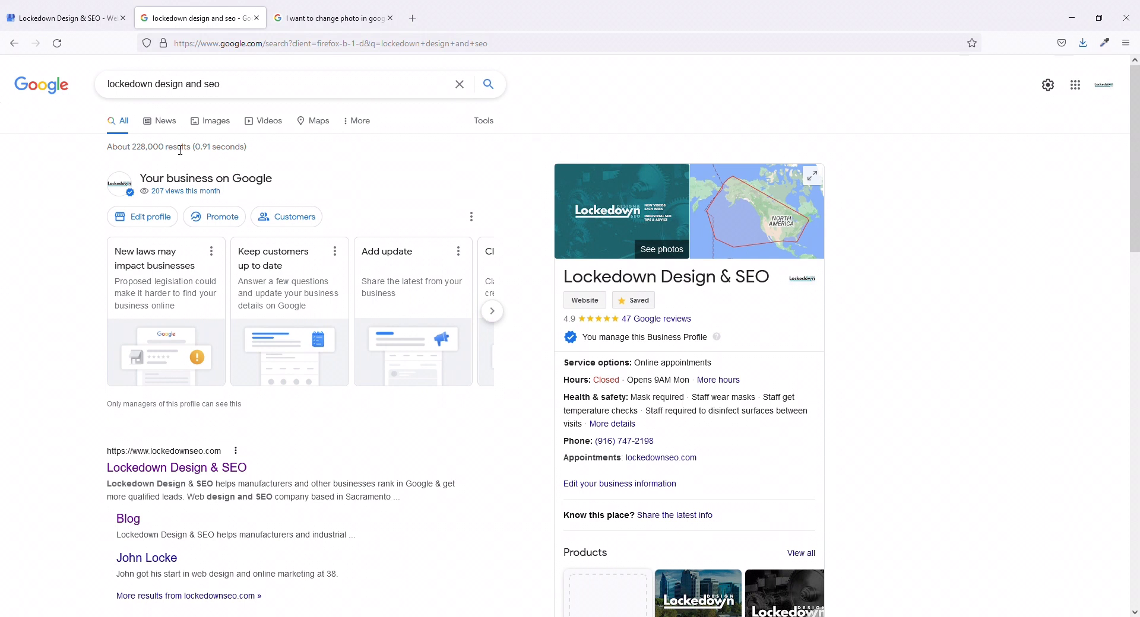
pyautogui.click(98, 19)
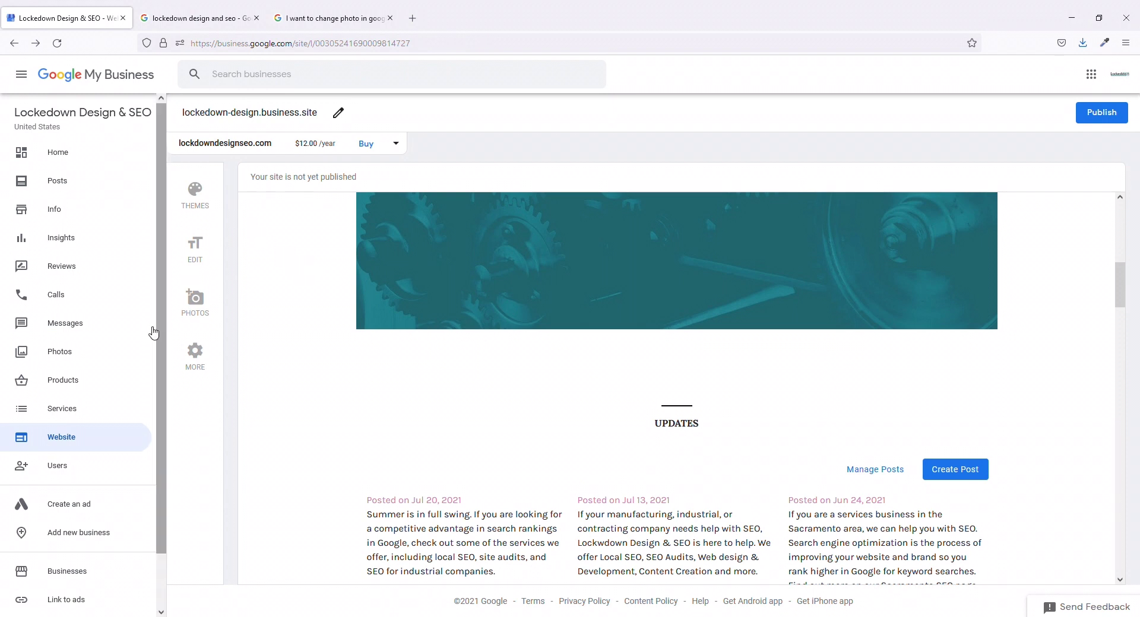
pyautogui.scroll(5, 730, 345)
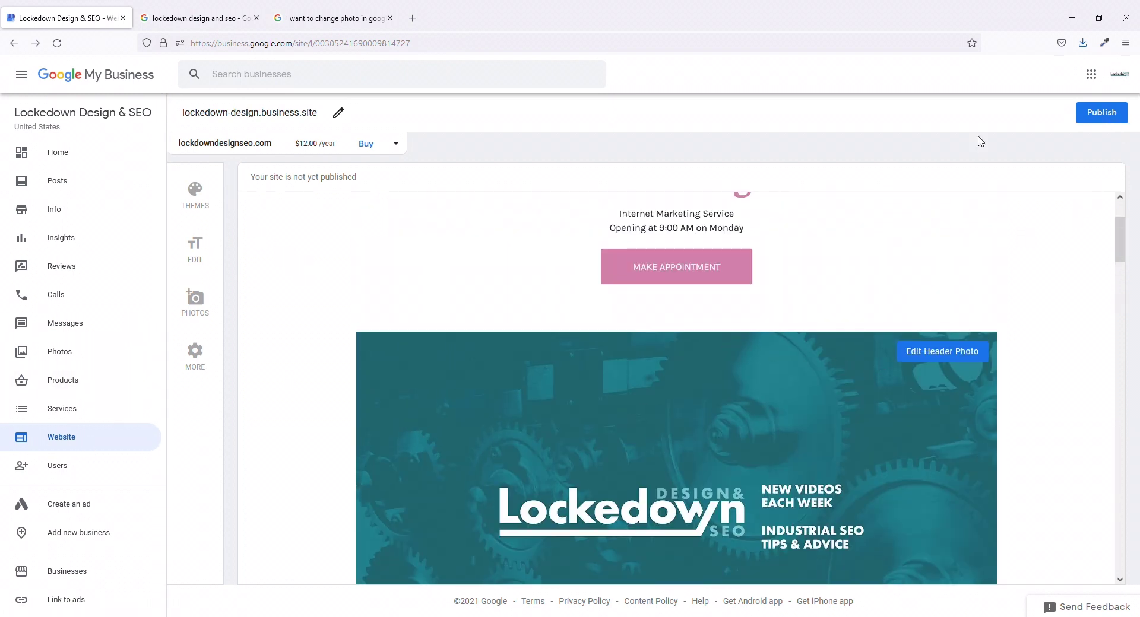
pyautogui.click(190, 18)
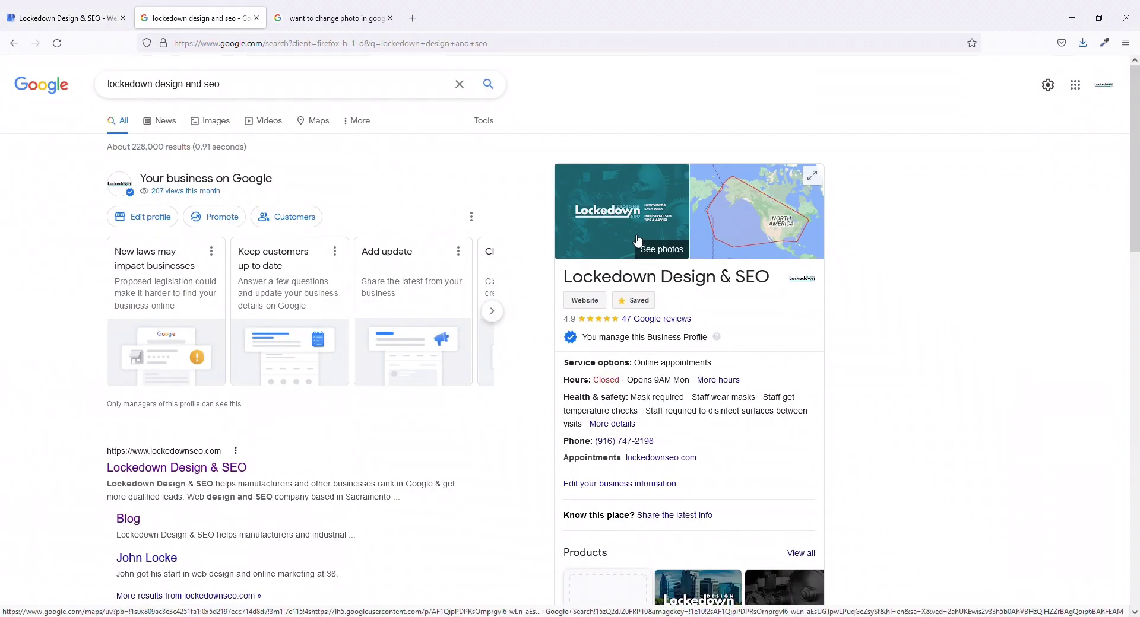